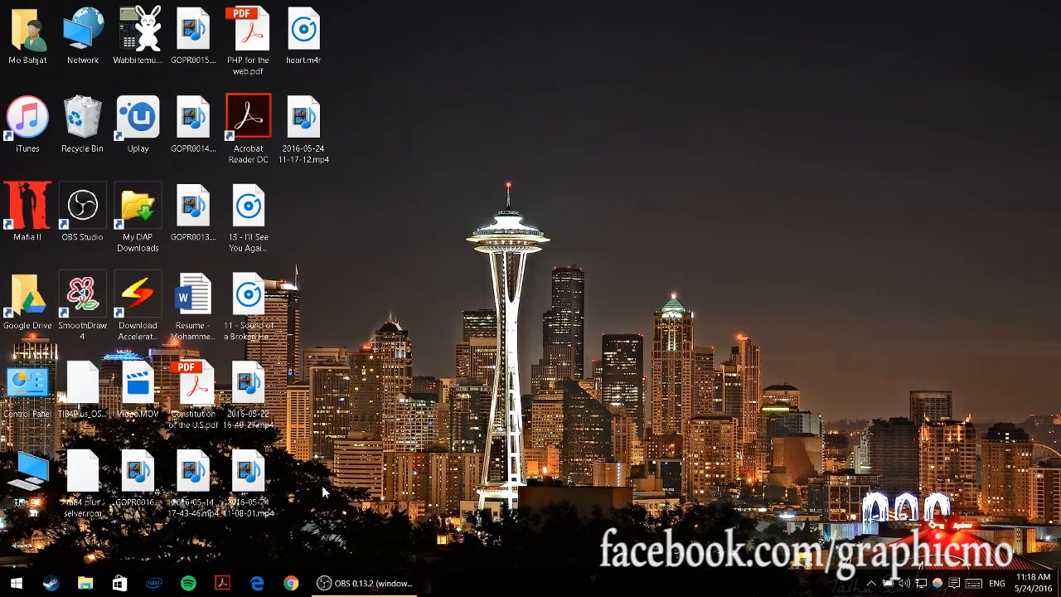
- Go to mp3cut.net in Chrome via the address bar suggestion
click(292, 583)
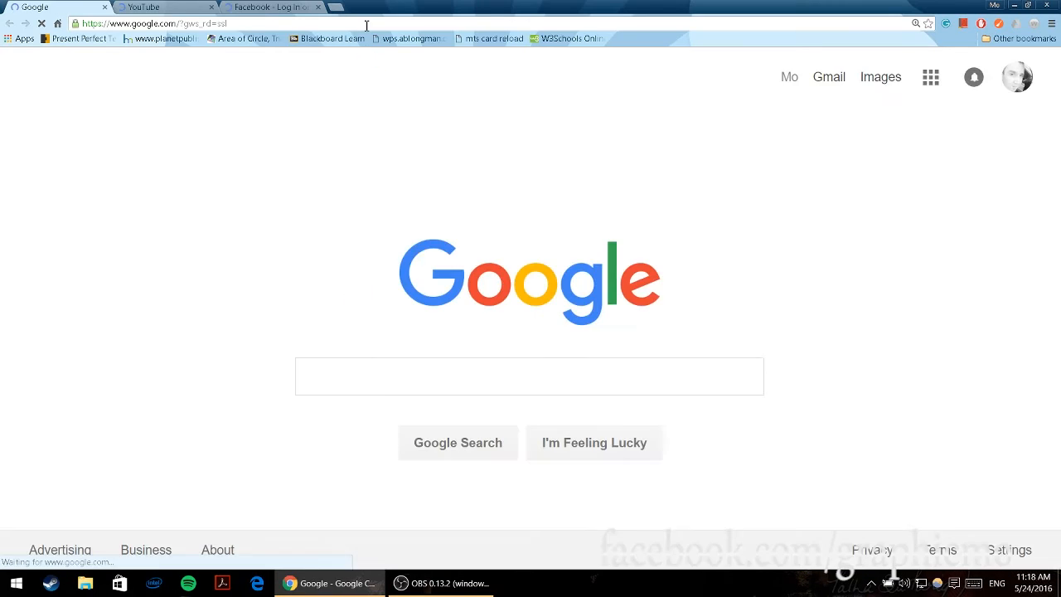
click(367, 24)
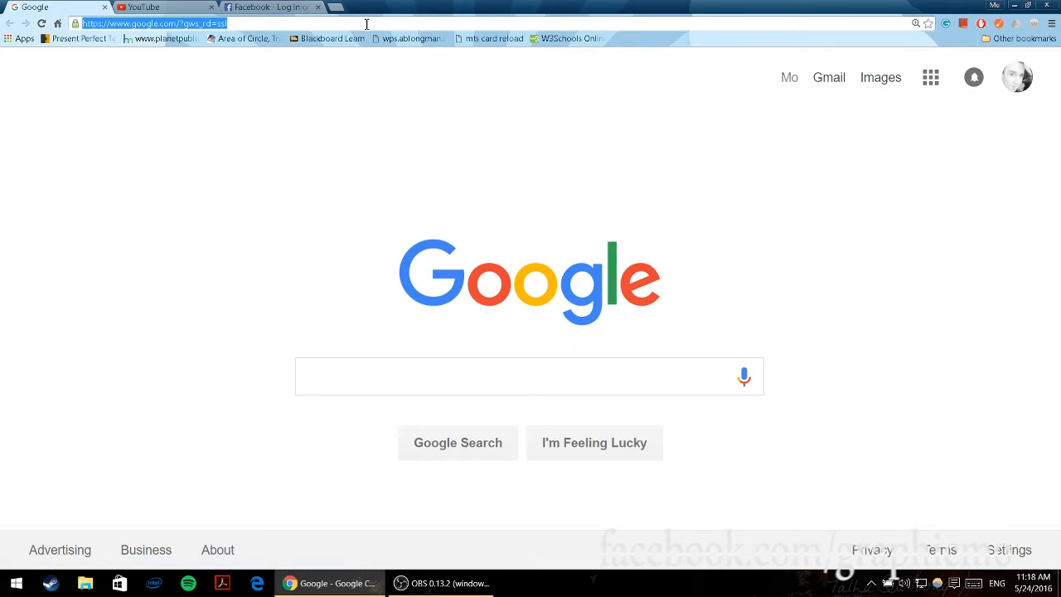
text(mp3cut.net)
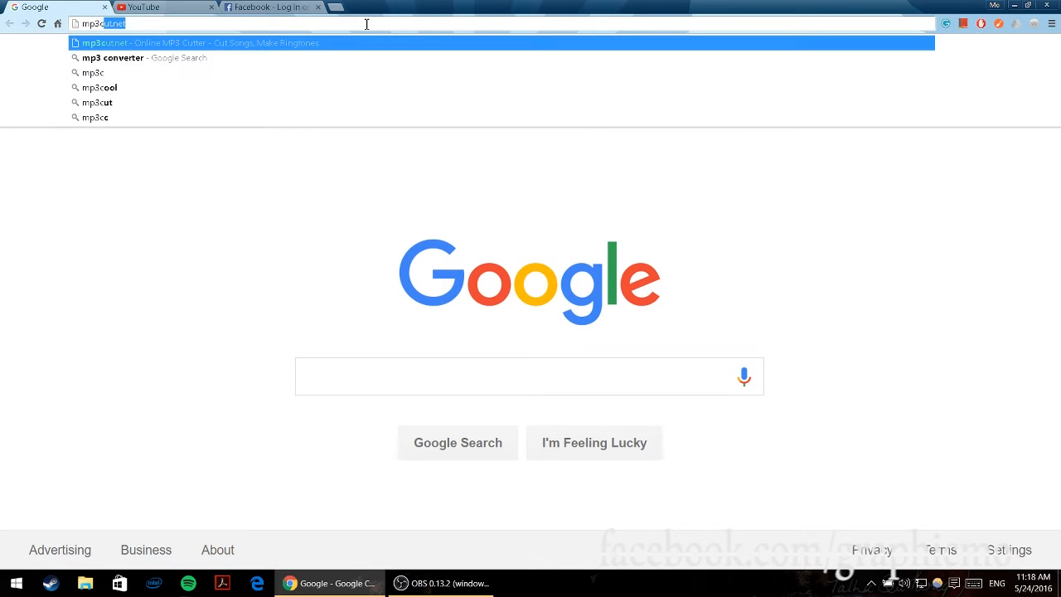
key(Return)
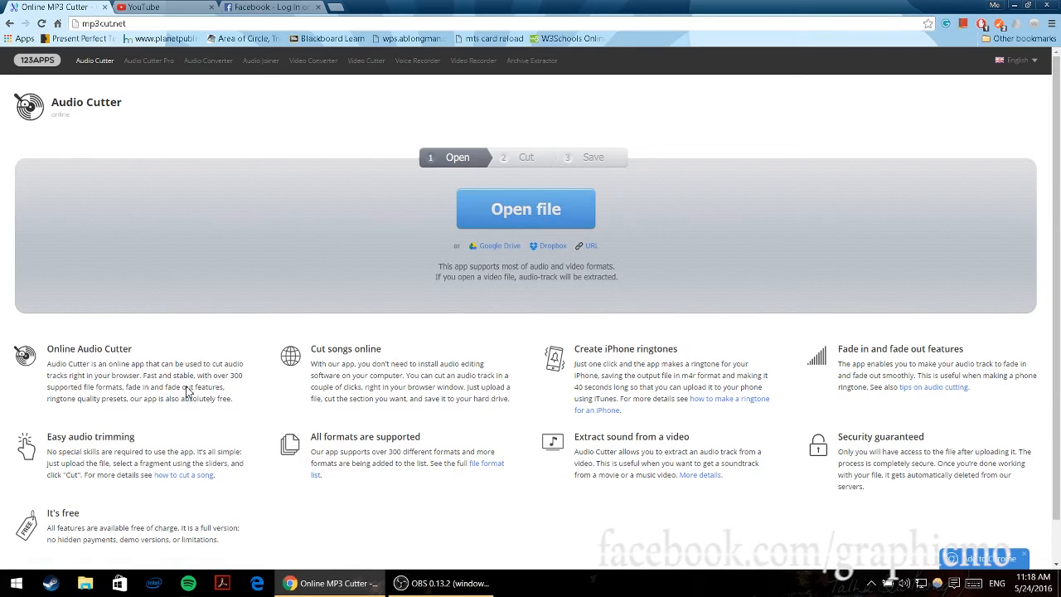
- Load '13 - I'll See You Again.mp3' from the Desktop into the audio cutter
click(531, 214)
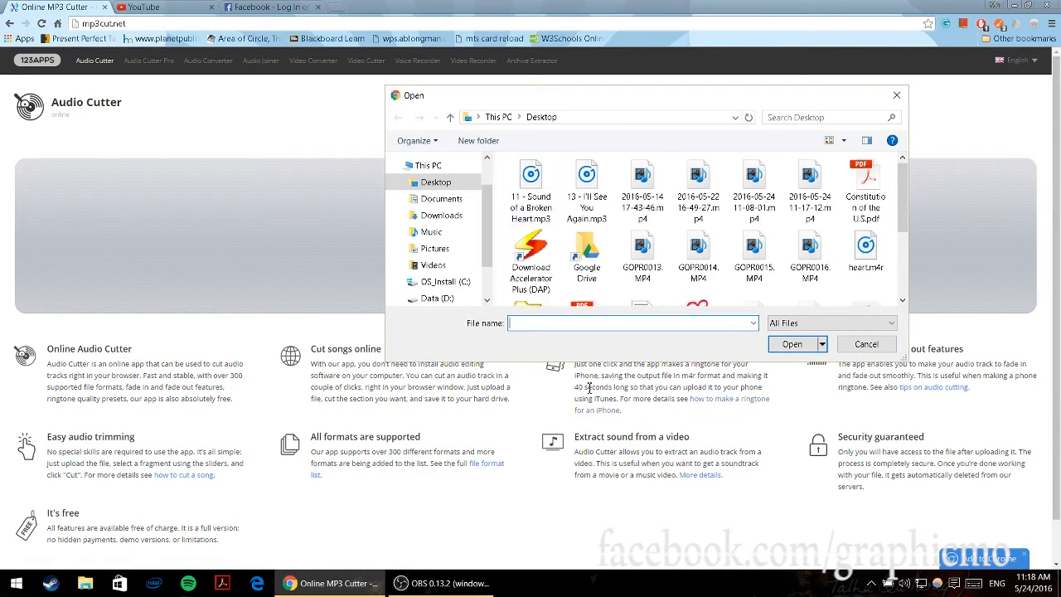
click(591, 195)
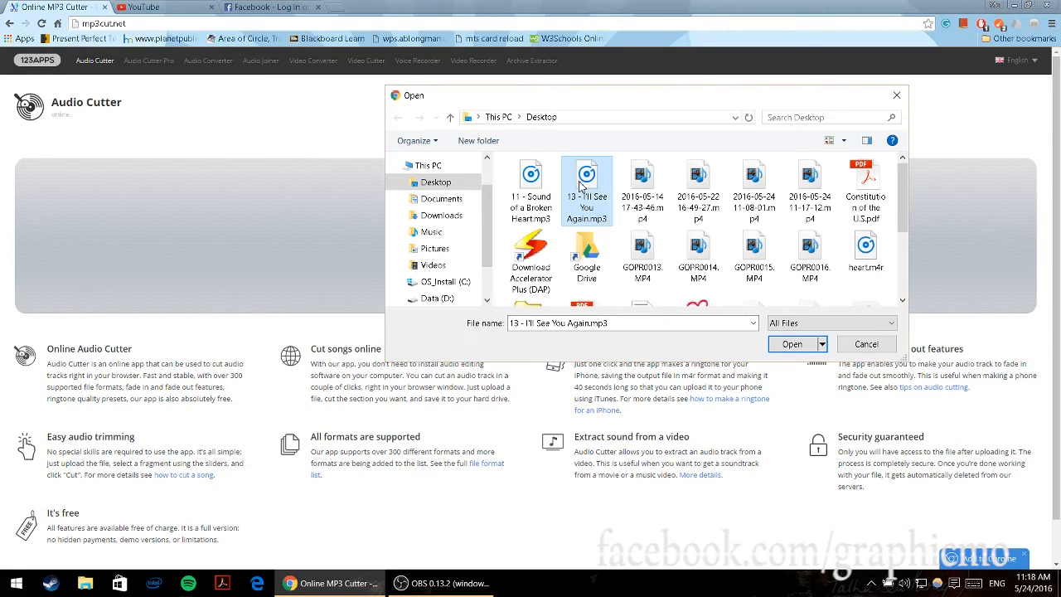
click(788, 348)
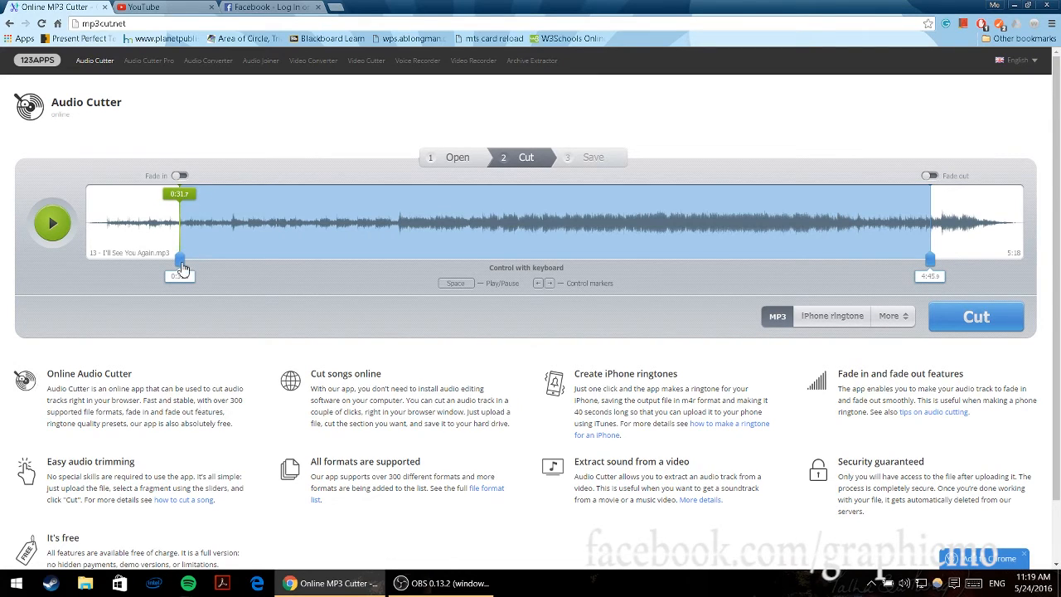
- Trim the clip to 0:00–0:24, choose iPhone ringtone output, and cut it
drag(183, 269, 41, 269)
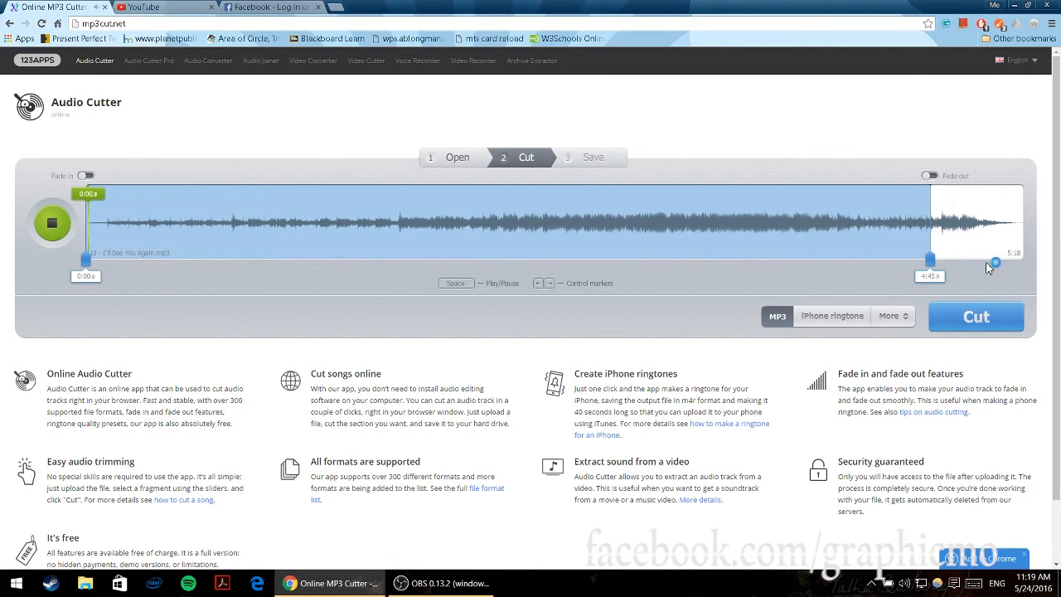
drag(930, 269, 164, 307)
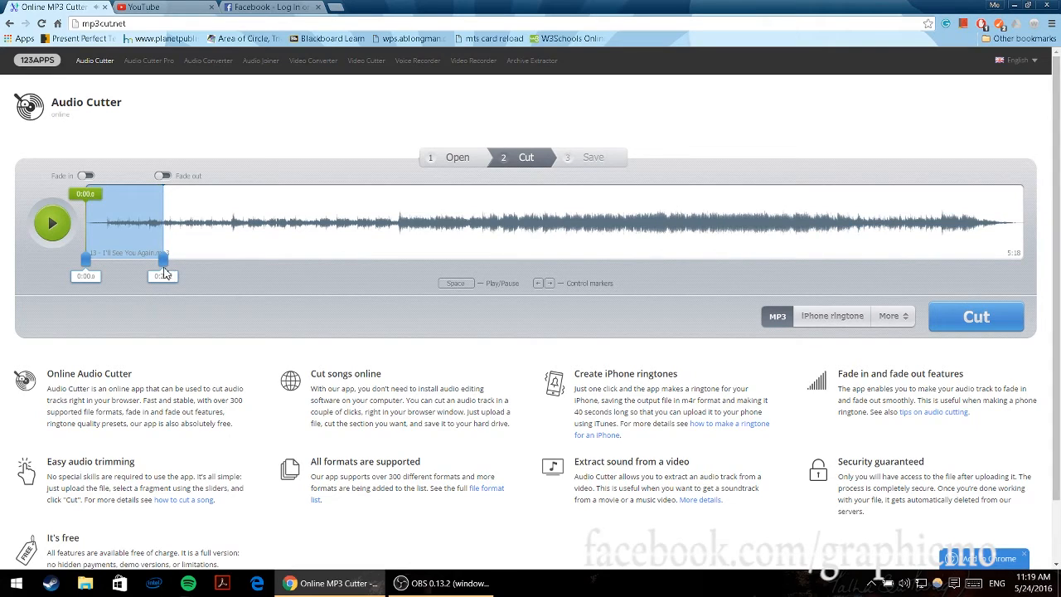
drag(167, 265, 161, 267)
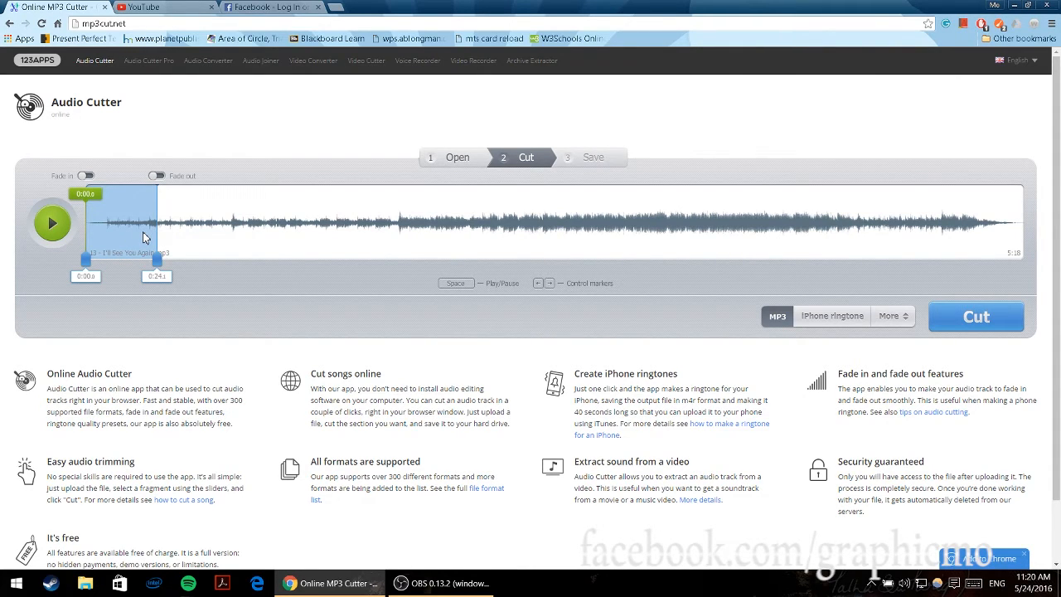
click(820, 324)
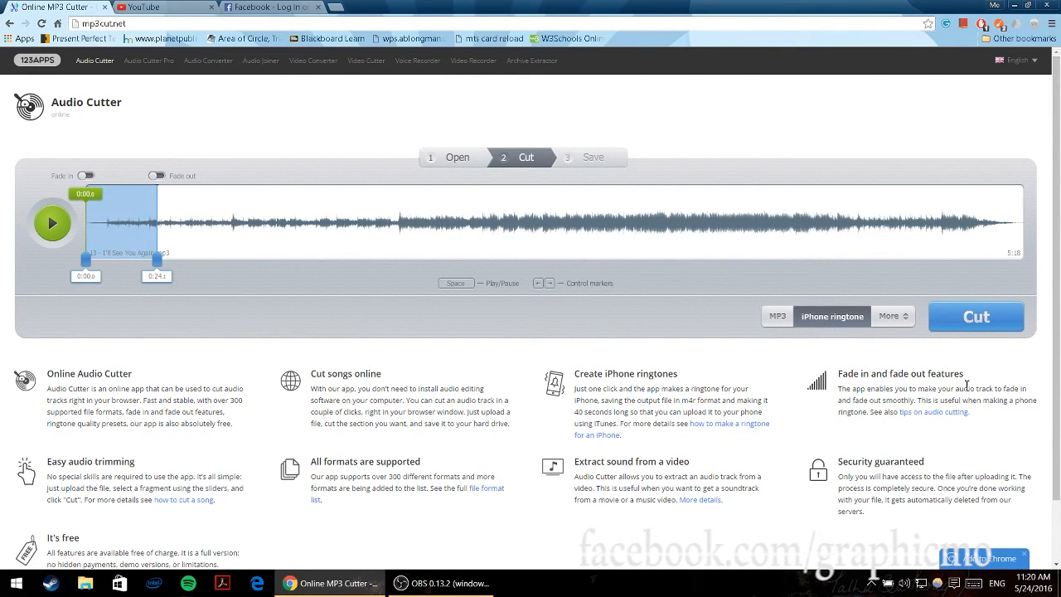
click(978, 317)
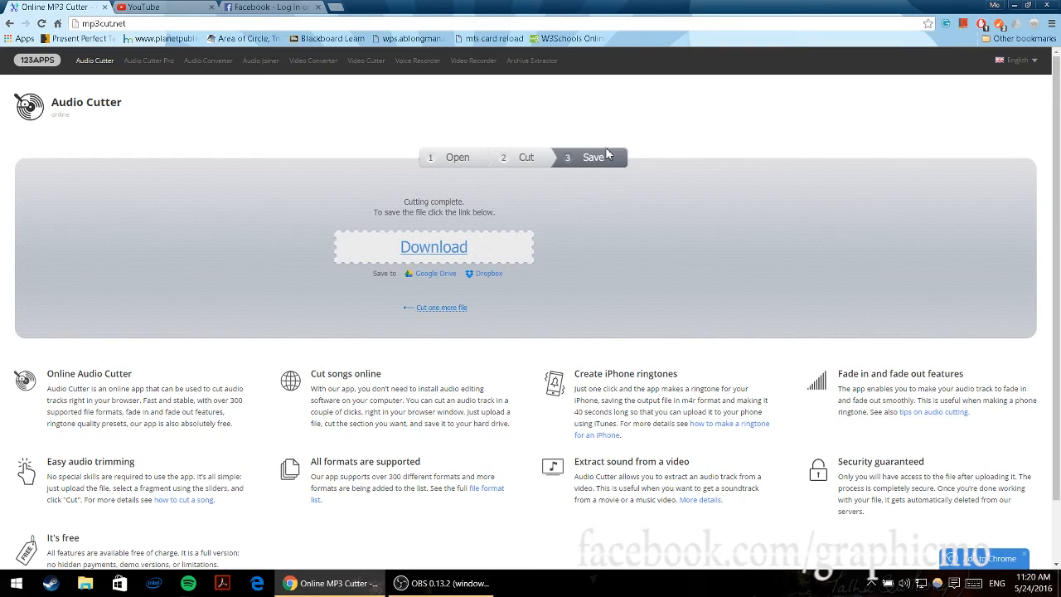
- Download the finished ringtone '13 - I'll See You Again (mp3cut.net).m4r'
click(436, 249)
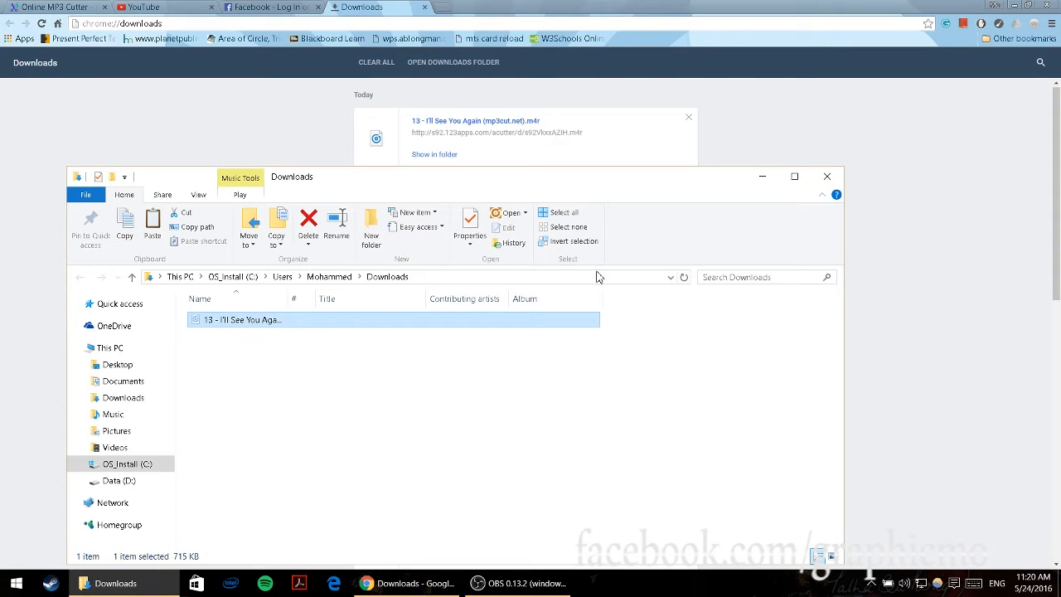
- Rename the desktop .m4r ringtone to broken.m4r and launch iTunes
click(826, 175)
click(1018, 5)
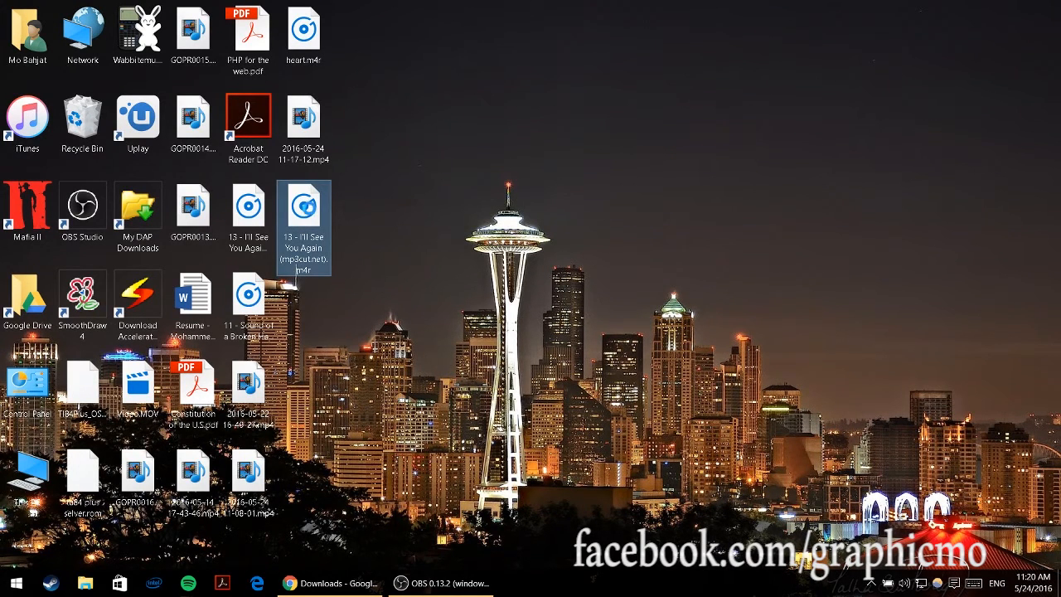
right_click(308, 209)
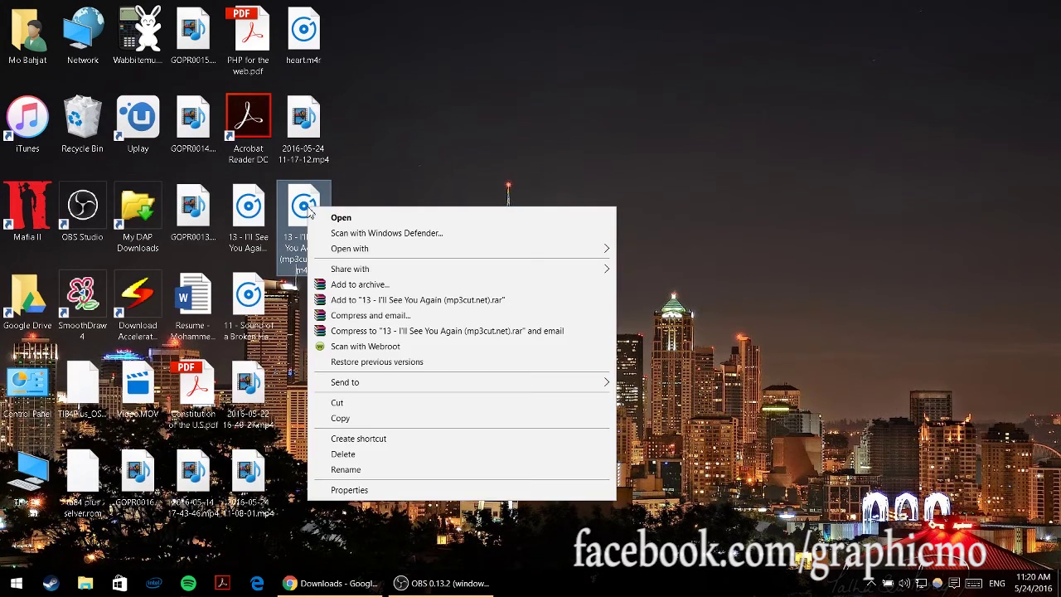
click(388, 470)
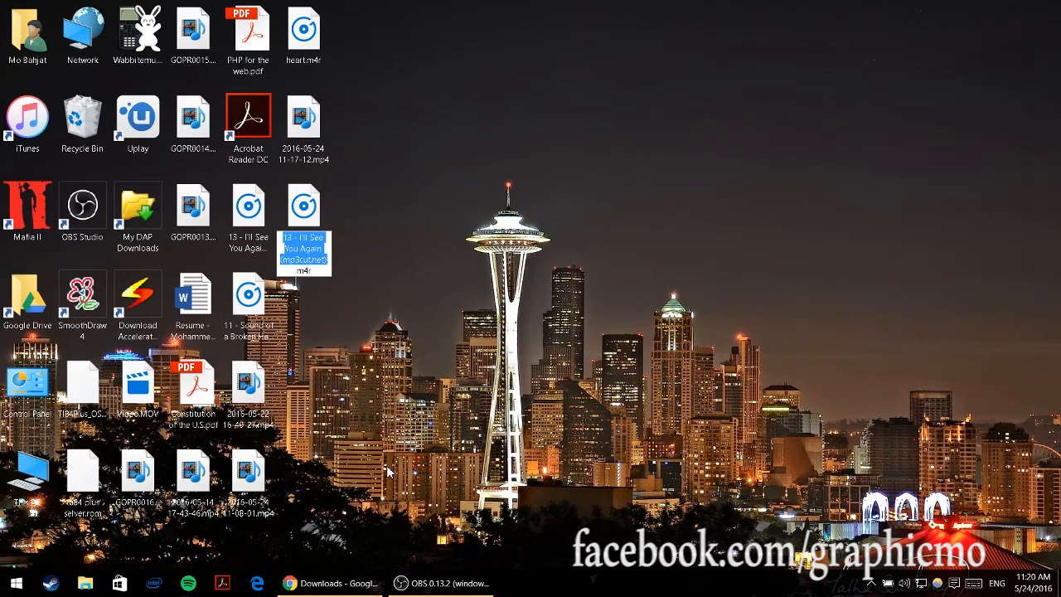
text(broken)
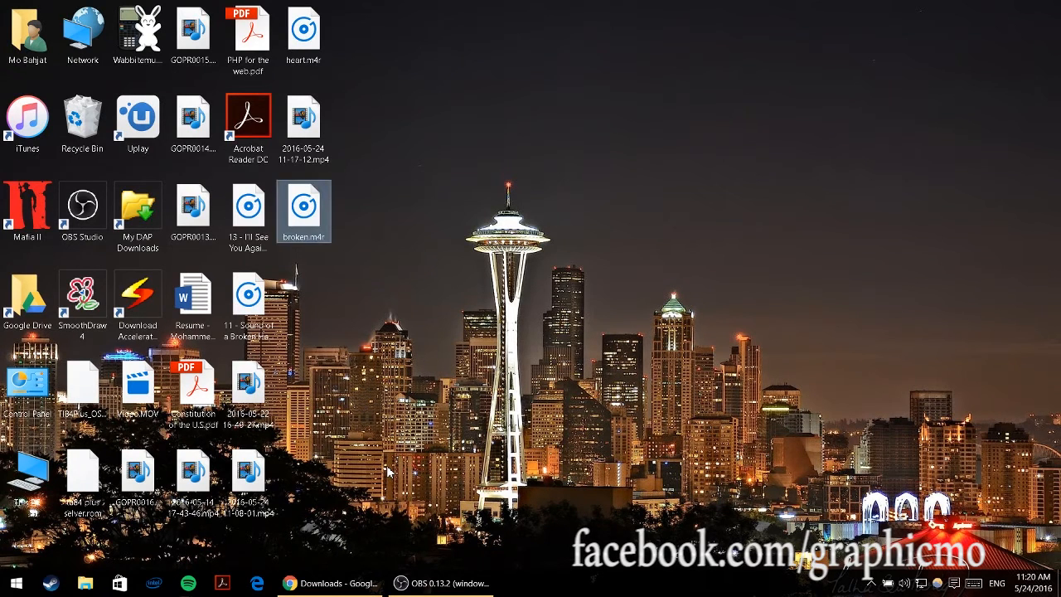
click(962, 70)
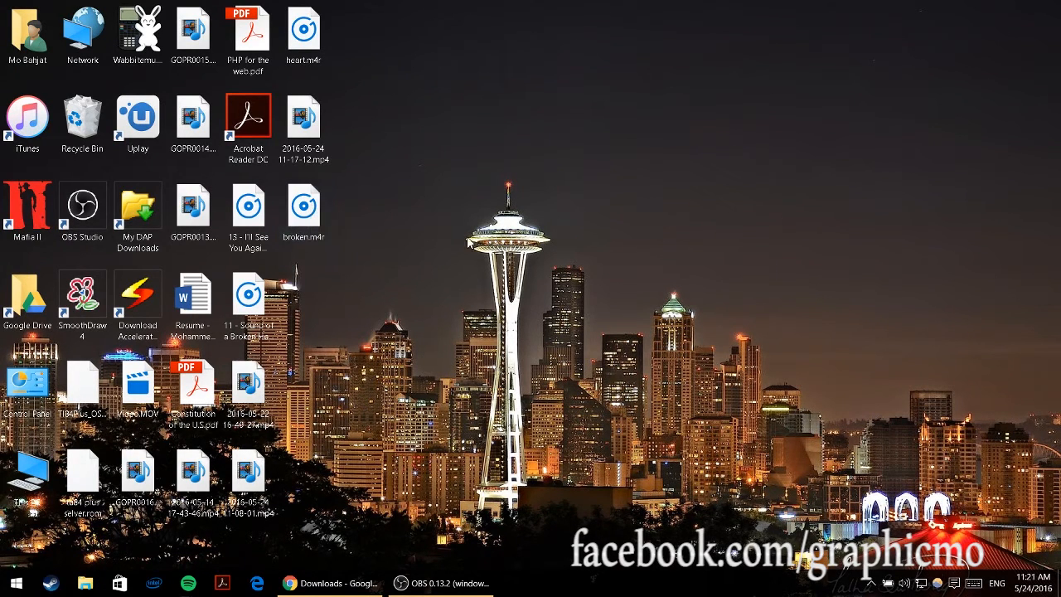
double_click(24, 120)
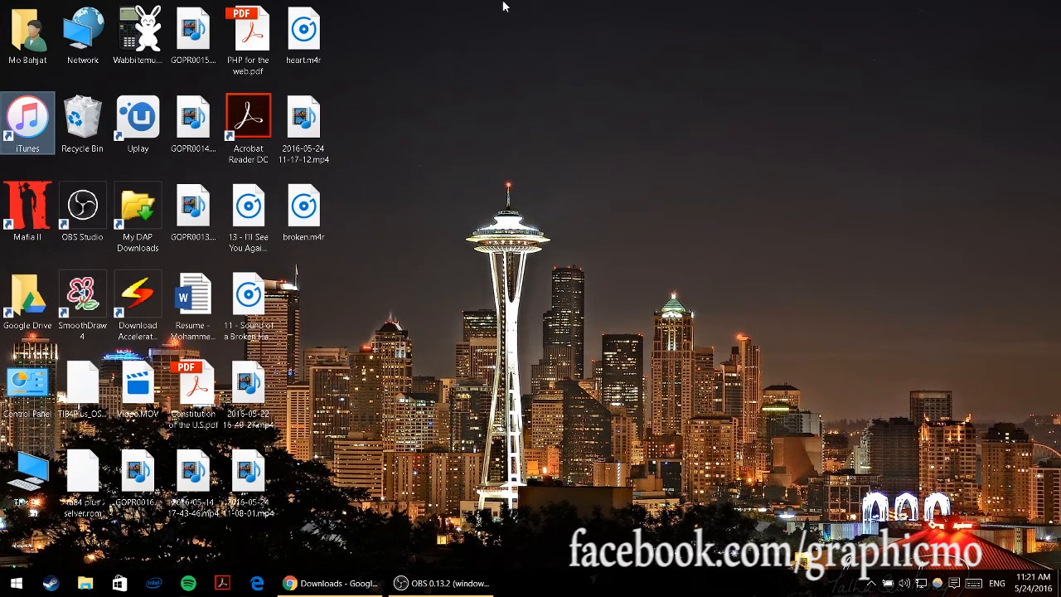
- Minimize OBS to reveal iTunes with the connected iPhone
click(523, 338)
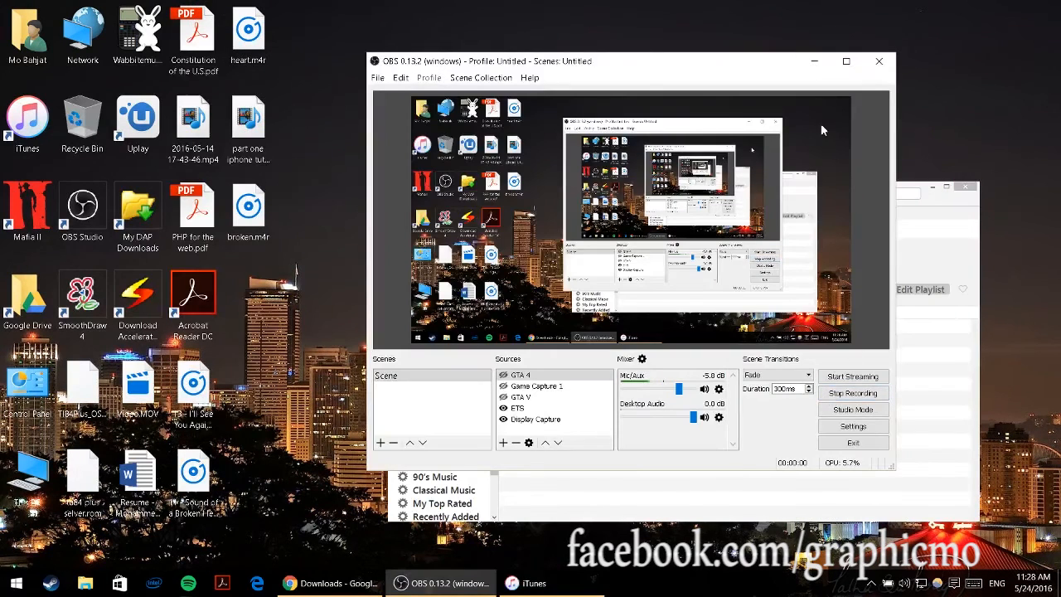
click(813, 62)
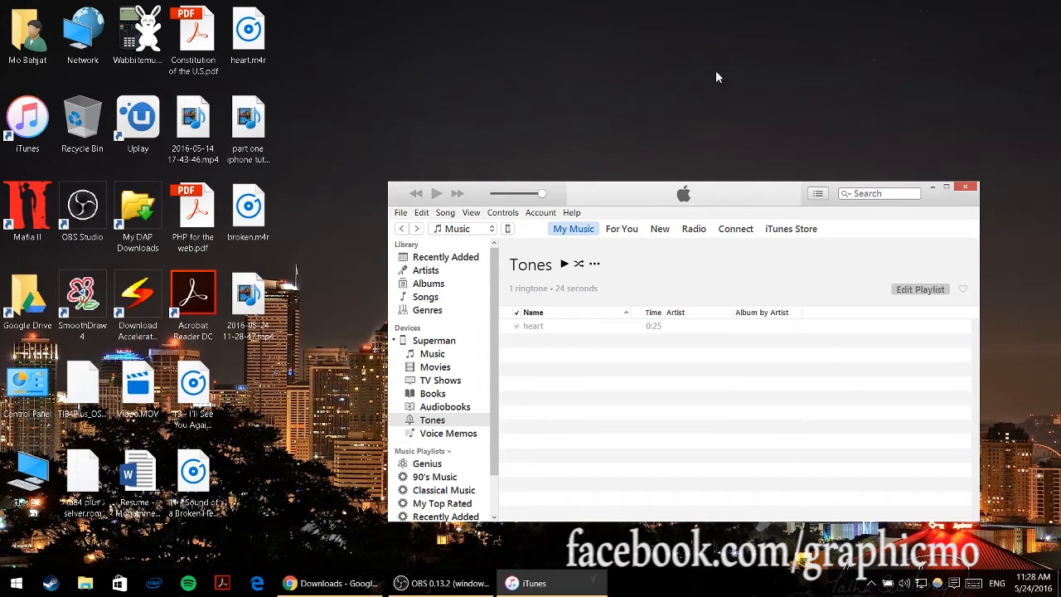
- Enable 'Manually manage music and videos' on the iPhone's Summary and apply with Done
click(508, 228)
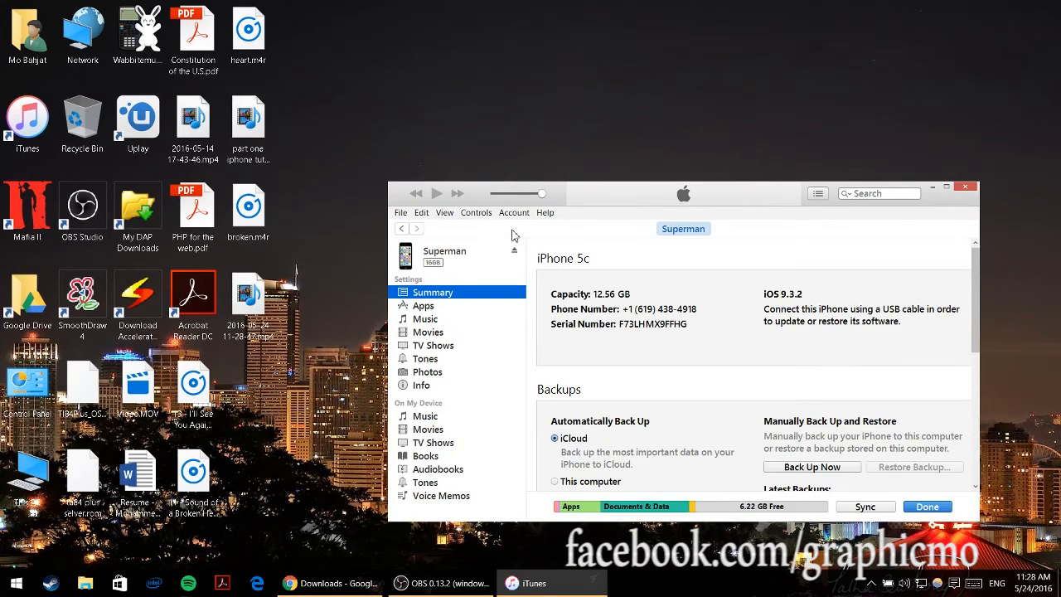
scroll(699, 281, down, 1)
scroll(686, 297, down, 1)
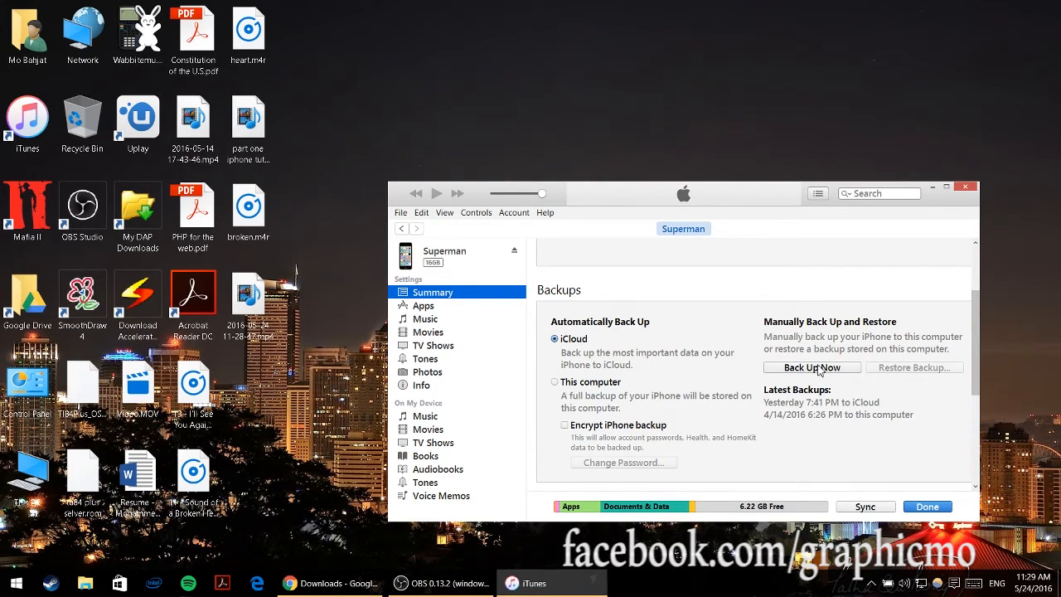
scroll(672, 356, down, 1)
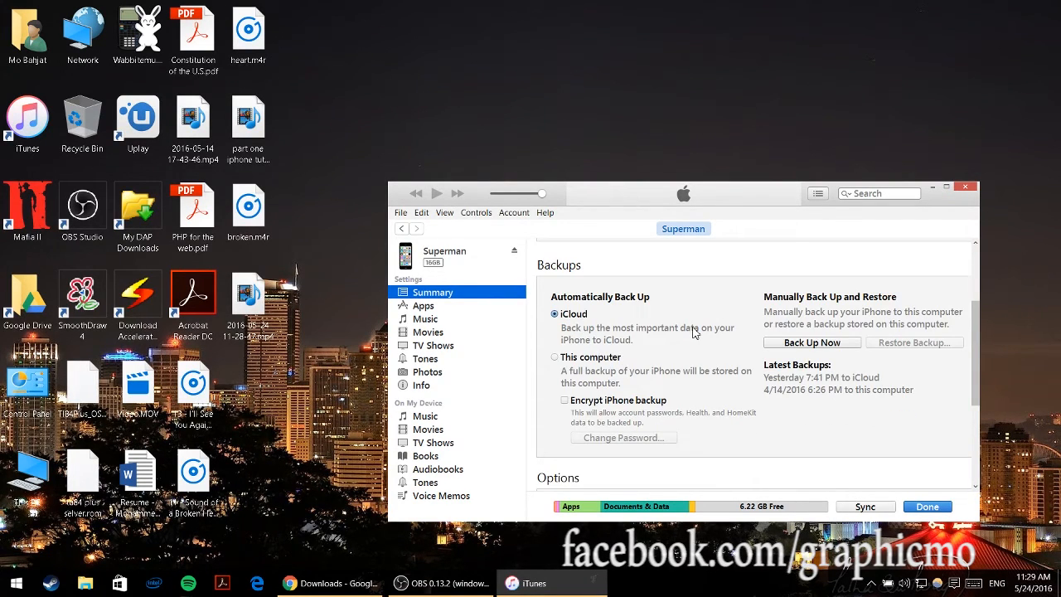
scroll(694, 332, down, 2)
scroll(694, 331, down, 4)
scroll(695, 331, down, 1)
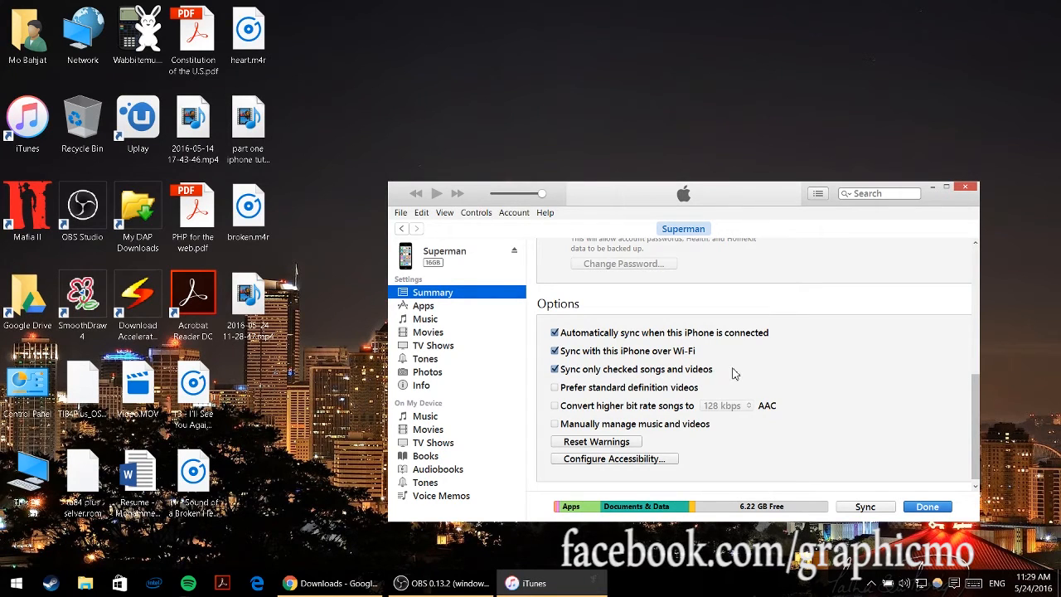
click(555, 424)
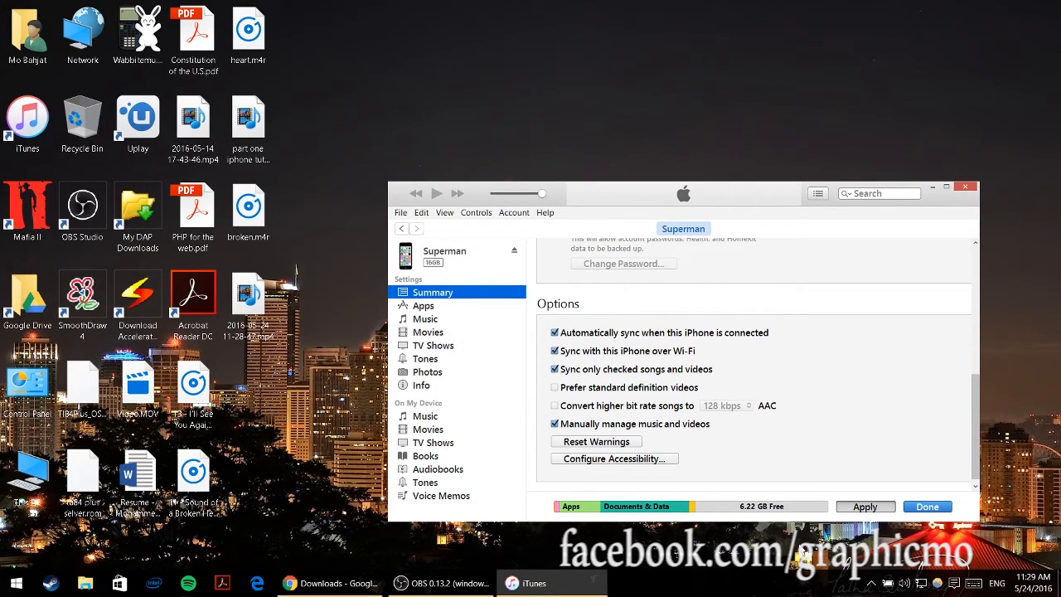
click(928, 507)
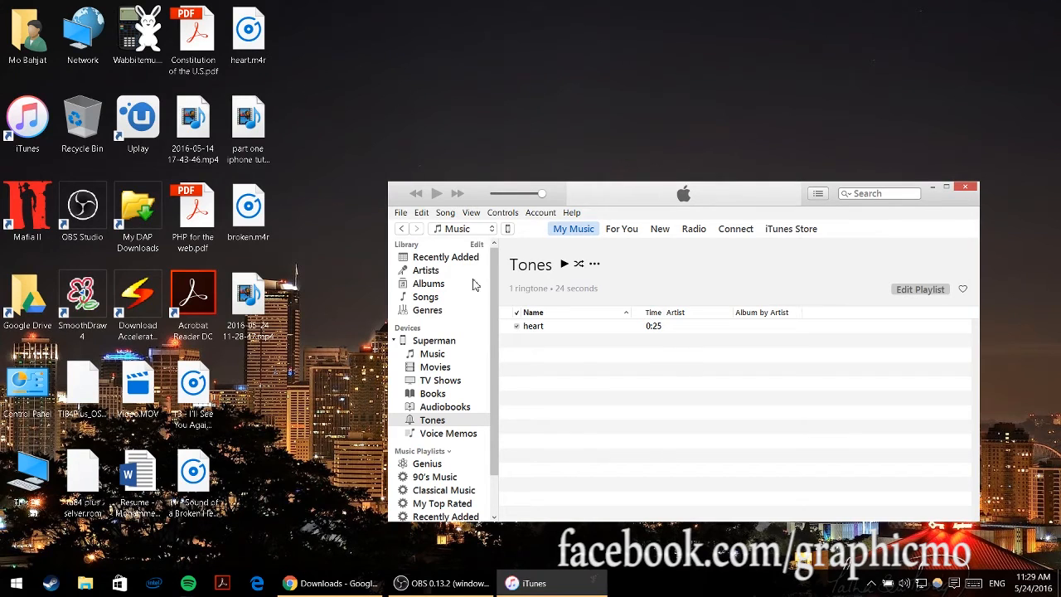
- Enable Tones in the media-kind Edit Menu and switch the library to Tones
click(481, 229)
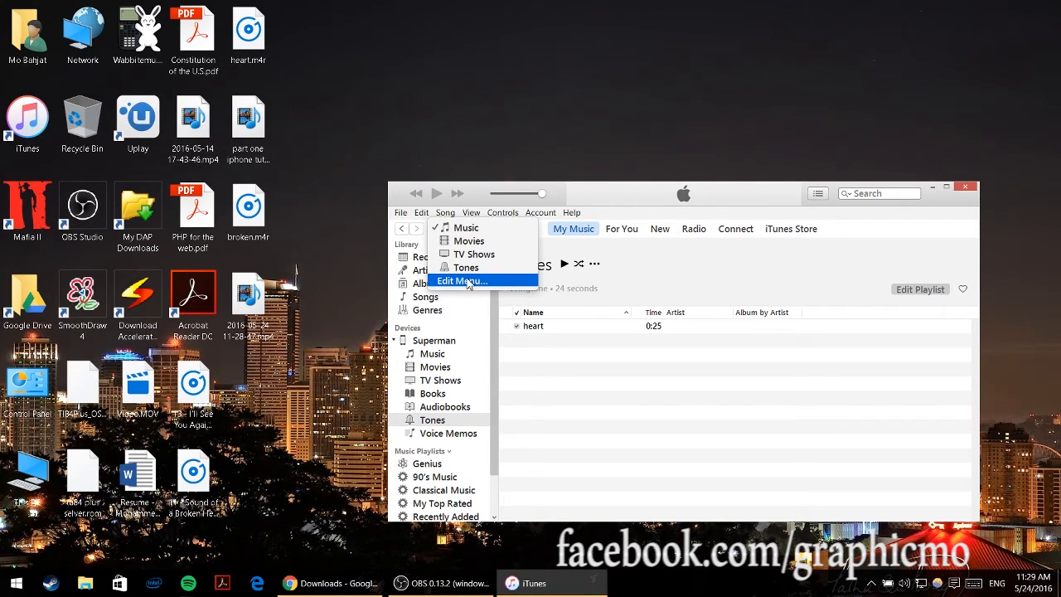
click(470, 282)
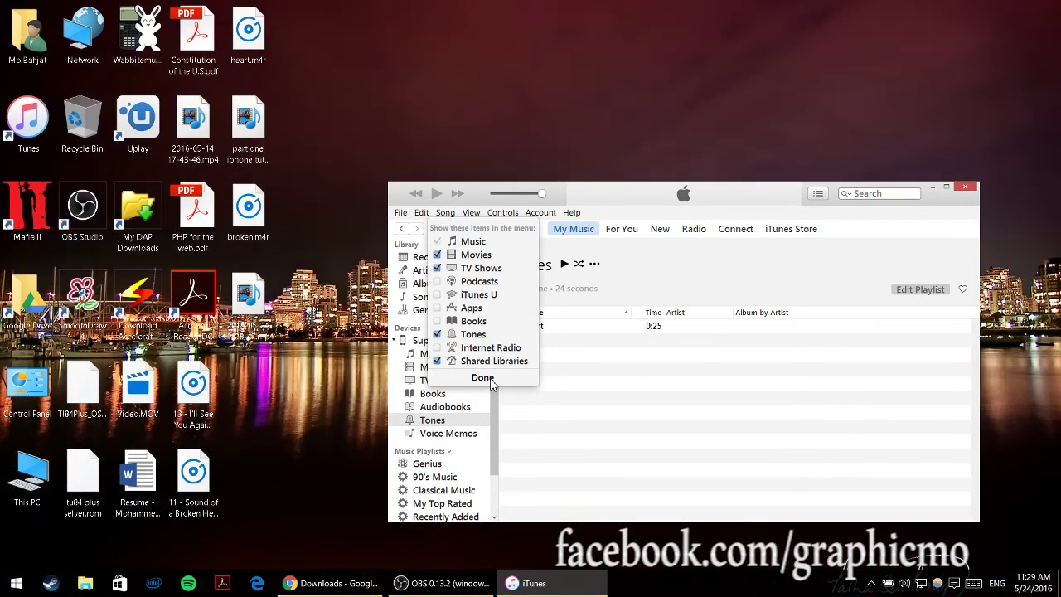
click(489, 378)
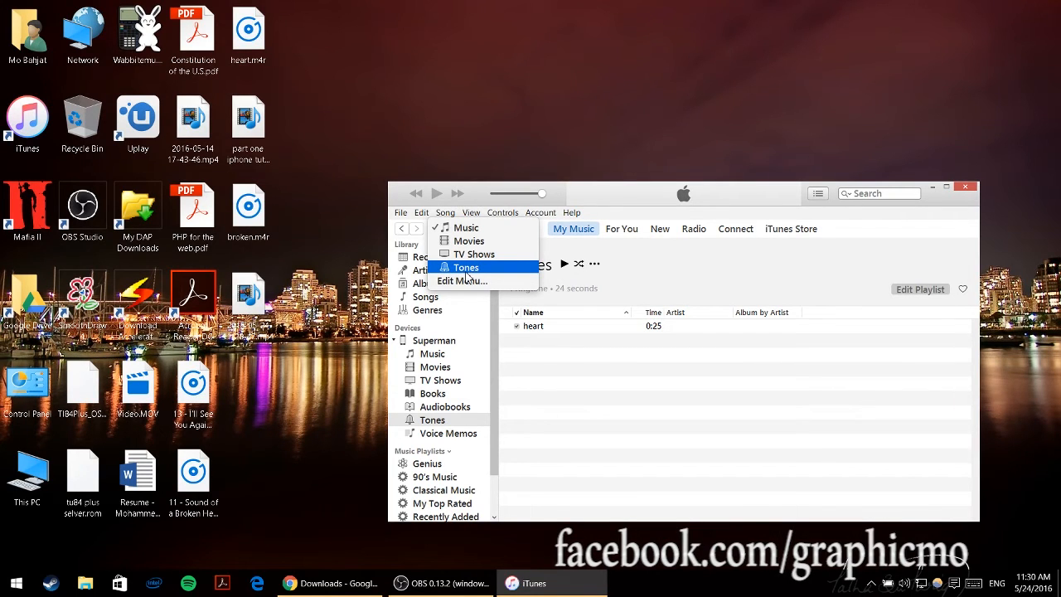
click(469, 270)
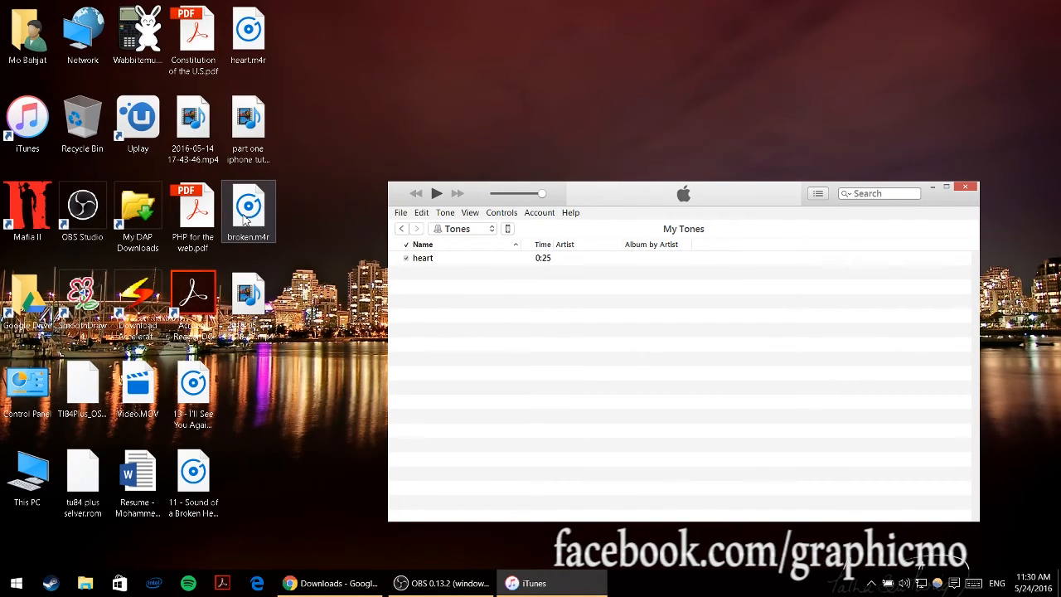
- Drag broken.m4r into My Tones, then copy the broken tone onto the Superman iPhone
mouse_move(243, 220)
mouse_down()
mouse_move(528, 338)
mouse_move(507, 336)
mouse_up()
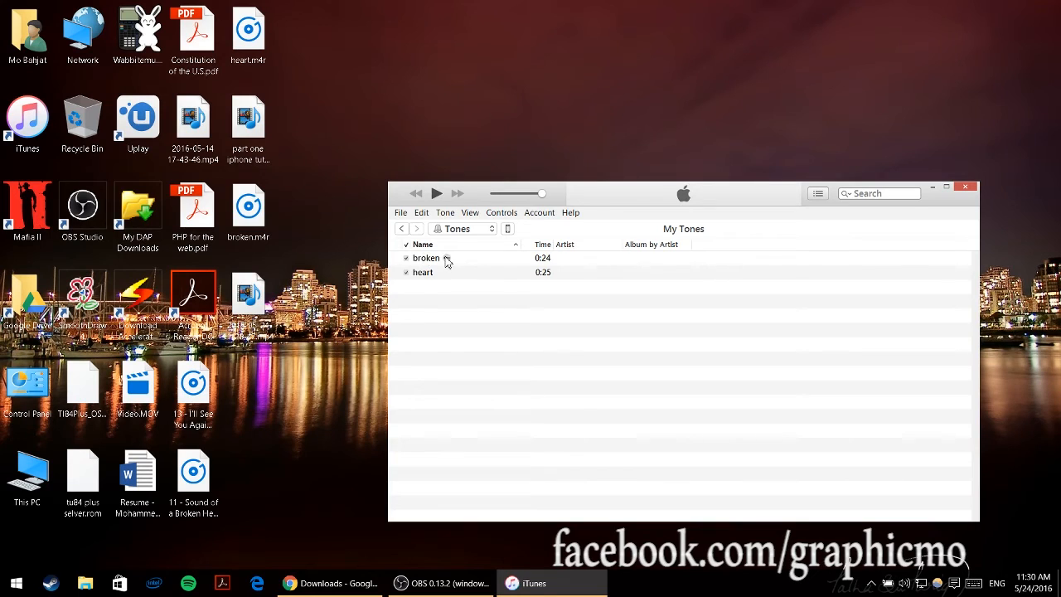
mouse_move(465, 257)
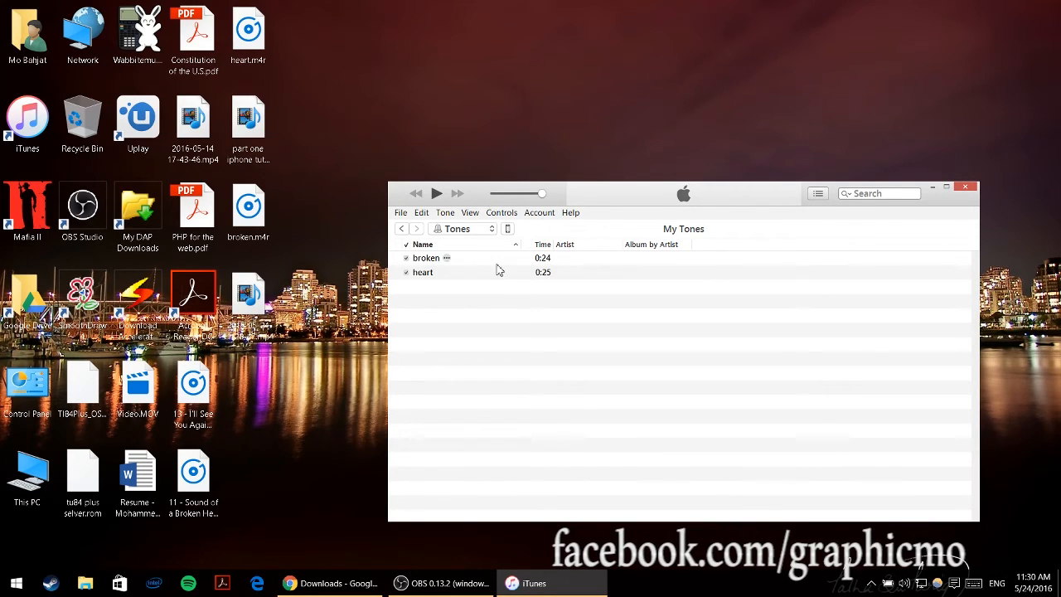
mouse_move(473, 257)
mouse_down()
mouse_move(520, 257)
mouse_move(452, 259)
mouse_up()
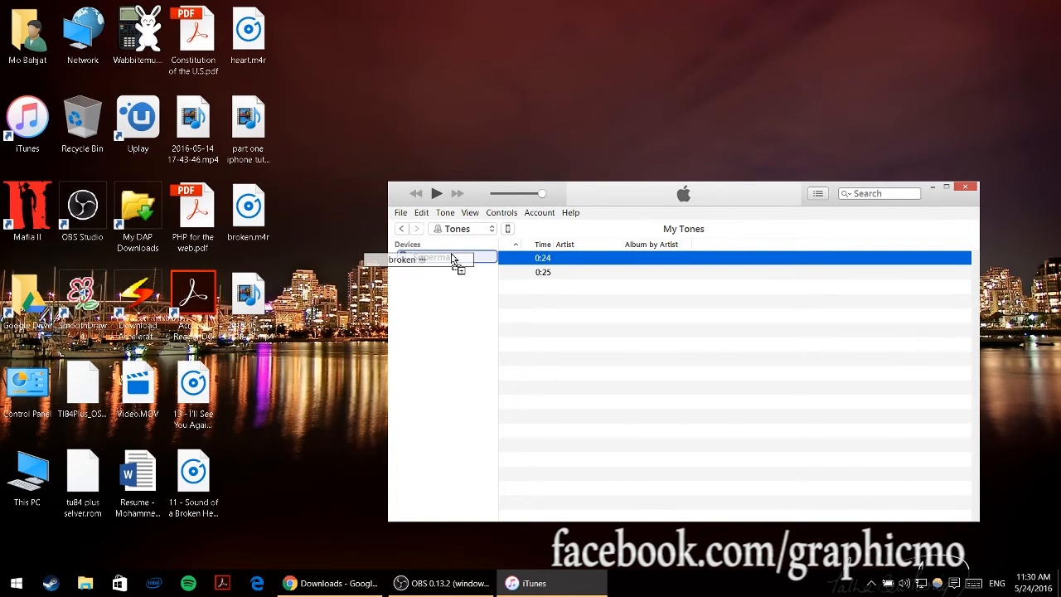
drag(452, 259, 446, 265)
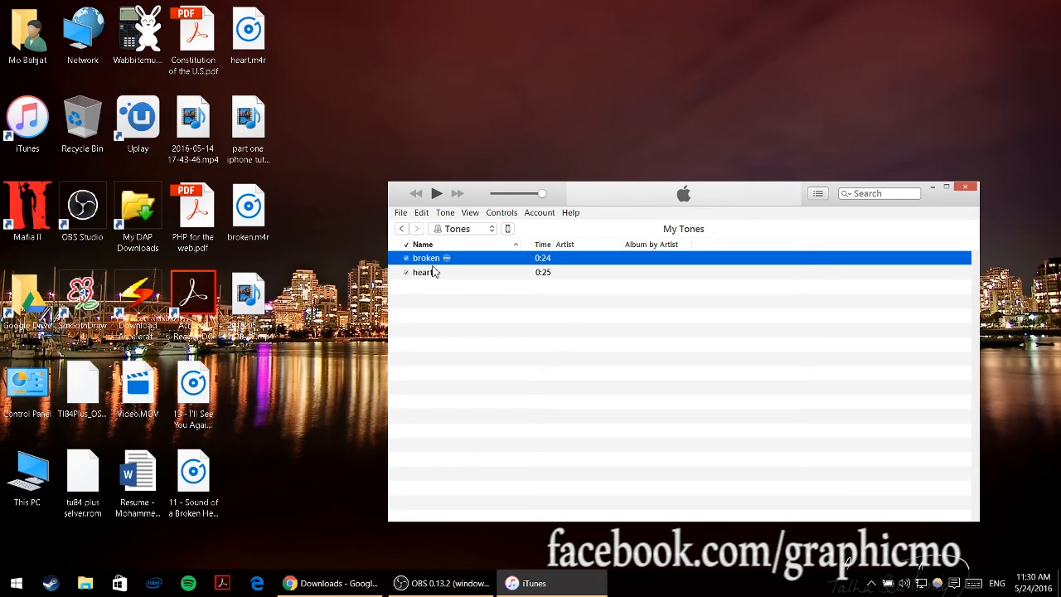
click(401, 228)
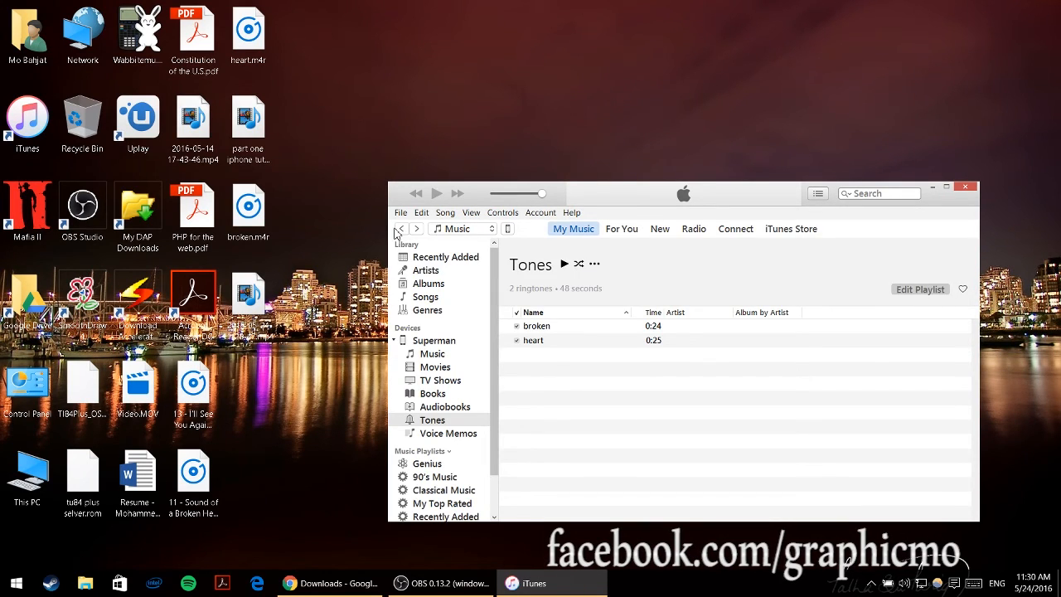
scroll(445, 277, down, 1)
scroll(446, 278, down, 1)
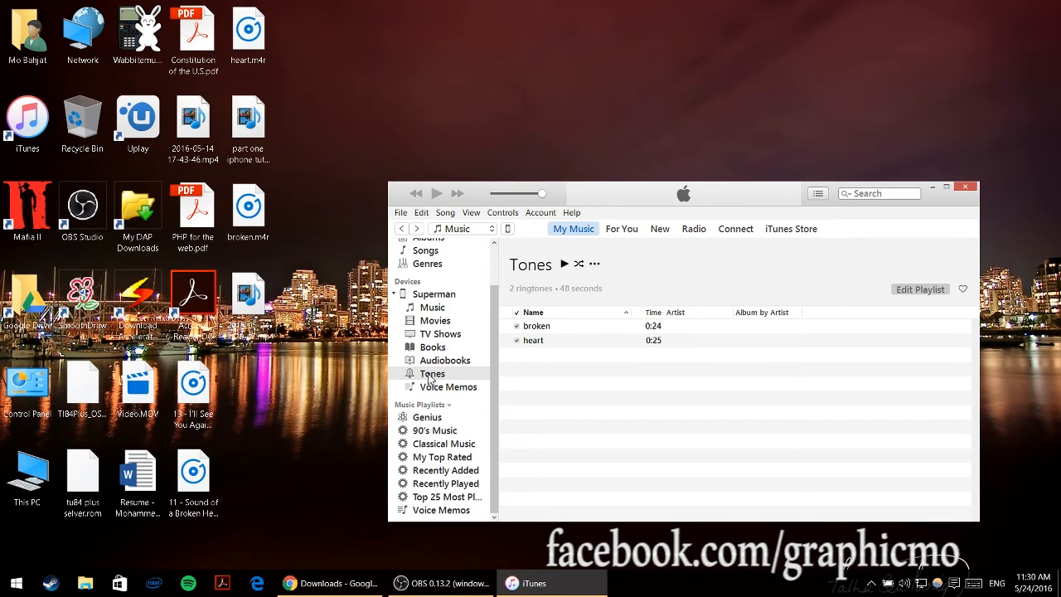
click(431, 376)
scroll(472, 370, up, 2)
scroll(472, 370, down, 2)
scroll(470, 369, up, 2)
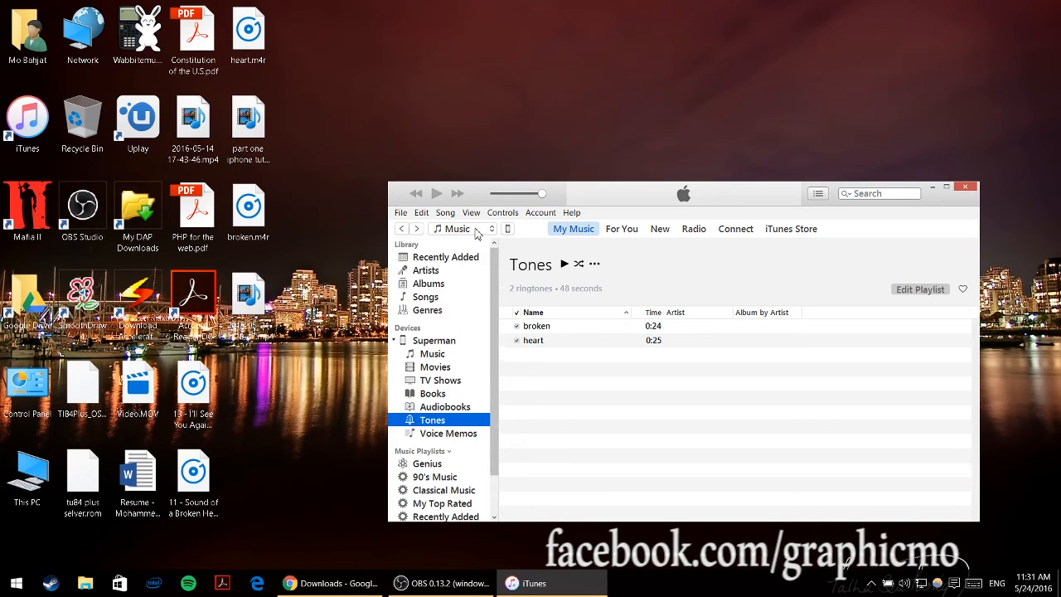
click(477, 230)
click(466, 269)
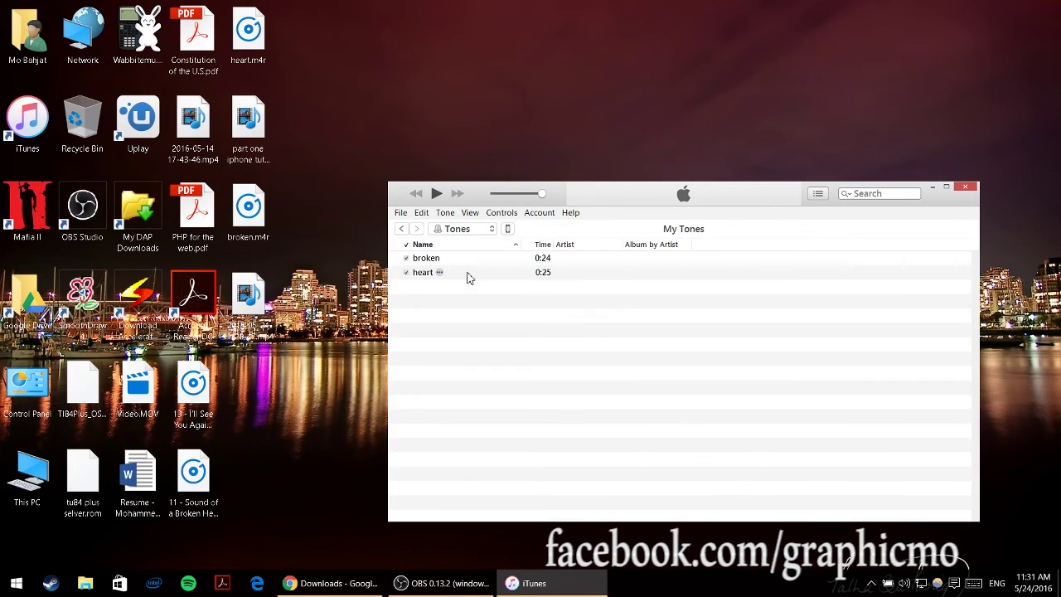
click(460, 232)
click(477, 231)
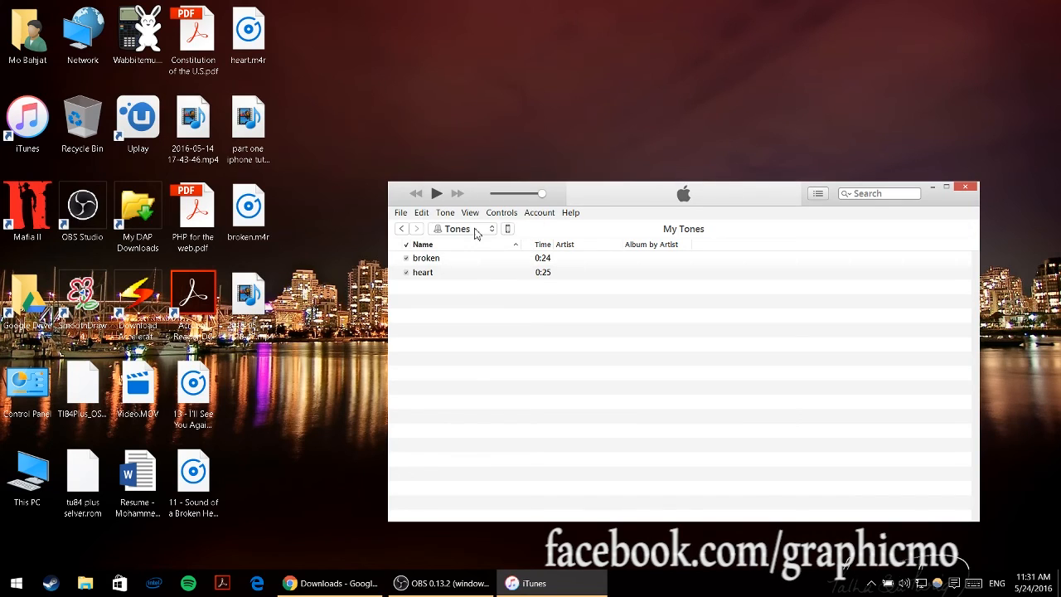
click(477, 232)
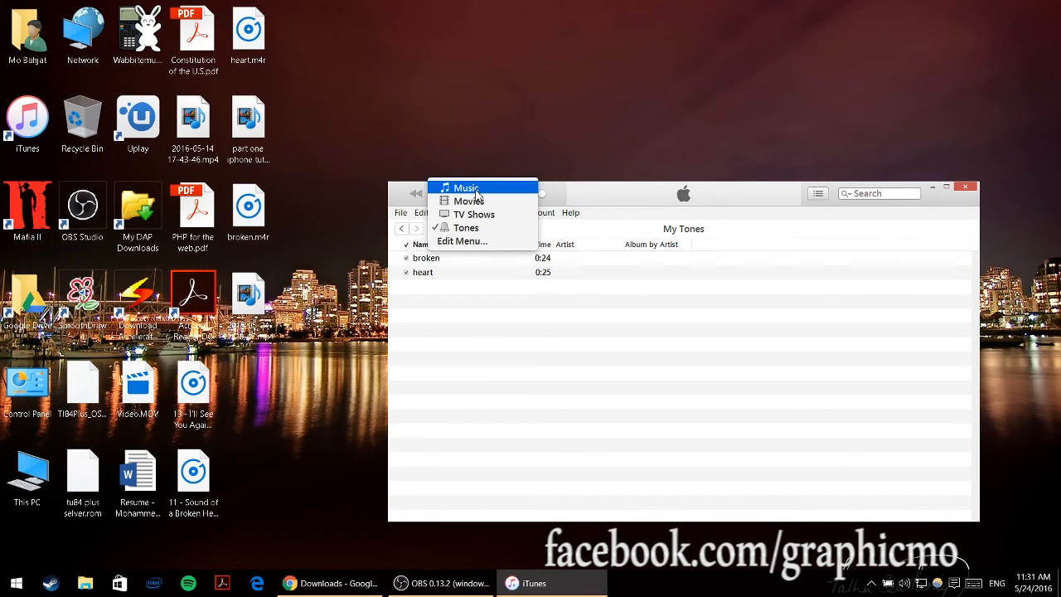
click(476, 231)
click(402, 229)
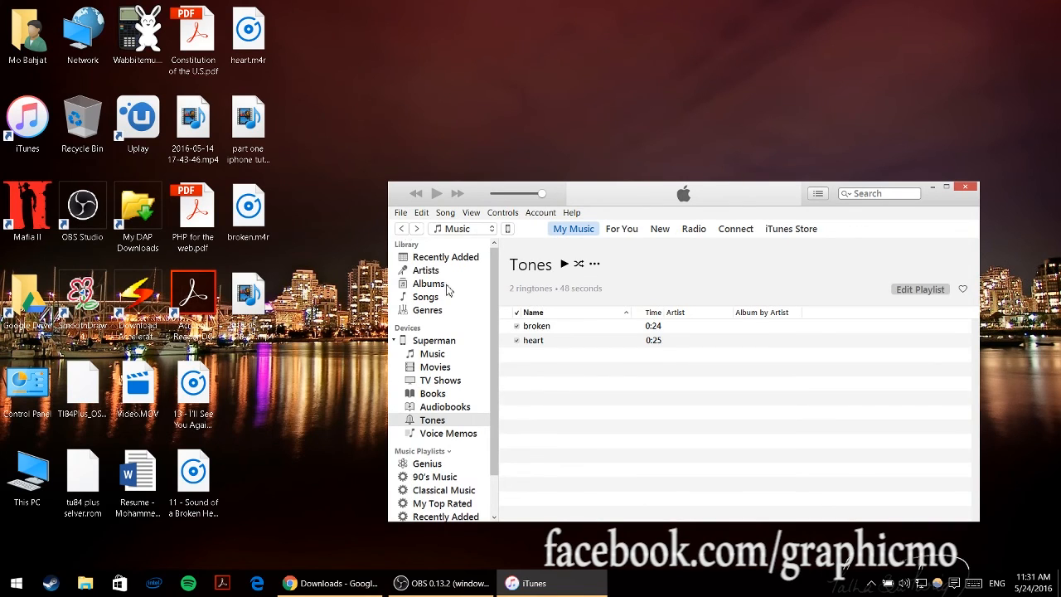
scroll(448, 356, down, 1)
scroll(449, 360, up, 1)
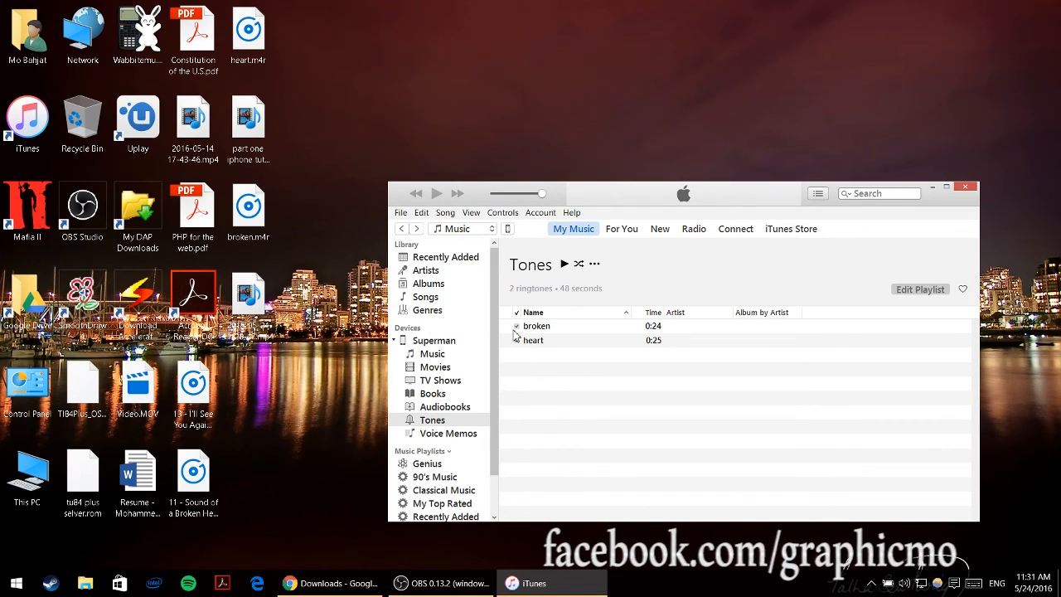